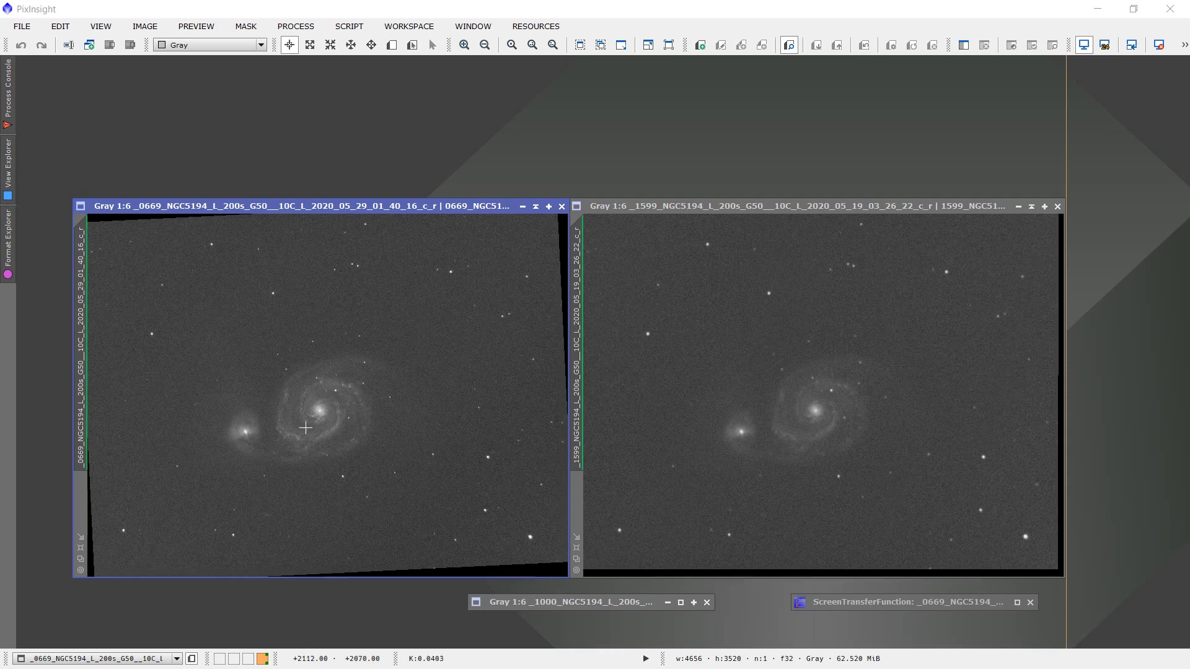
Step: Compare the galaxy detail of the 0669 and 1599 luminance frames side by side at 1:2, then return both to 1:6
{"action": "scroll", "coordinate": [309, 428], "scroll_direction": "up", "scroll_amount": 4}
{"action": "left_click", "coordinate": [760, 396]}
{"action": "scroll", "coordinate": [784, 402], "scroll_direction": "up", "scroll_amount": 4}
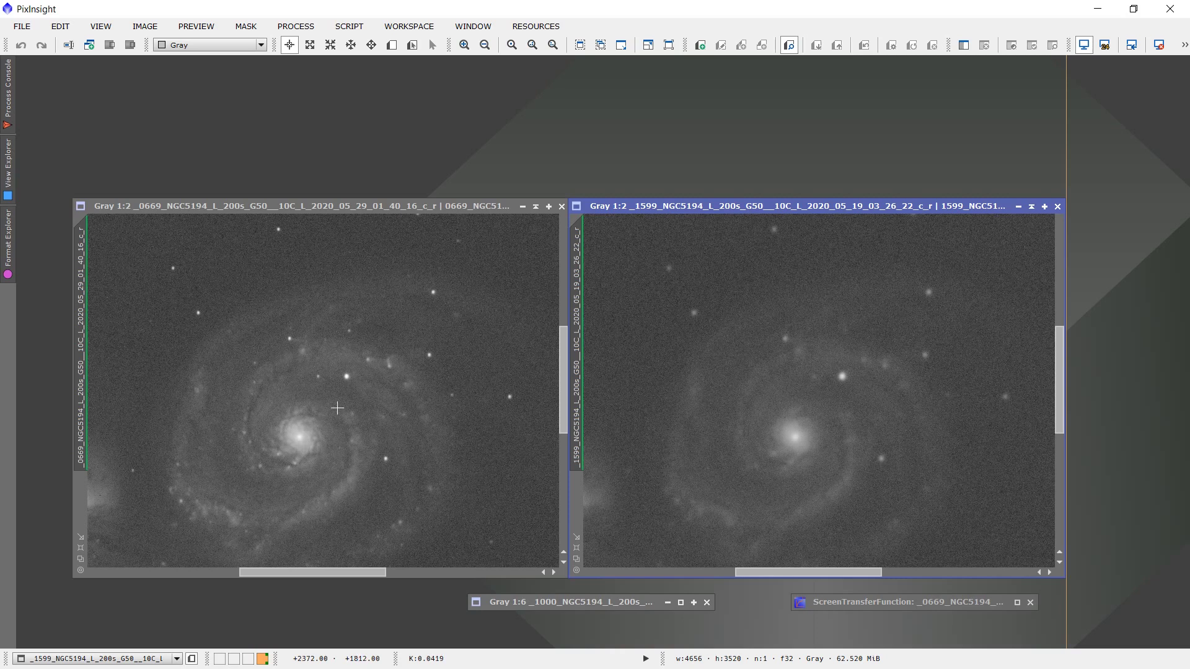
{"action": "scroll", "coordinate": [337, 408], "scroll_direction": "down", "scroll_amount": 2}
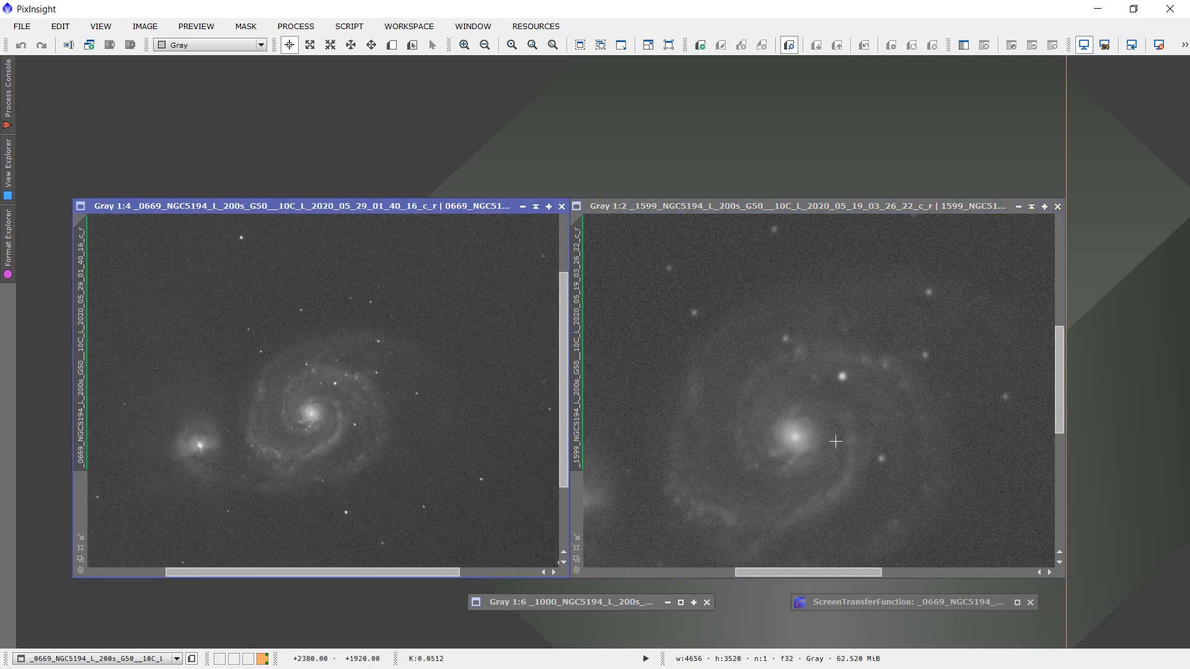
{"action": "scroll", "coordinate": [835, 442], "scroll_direction": "down", "scroll_amount": 1}
{"action": "scroll", "coordinate": [835, 442], "scroll_direction": "down", "scroll_amount": 3}
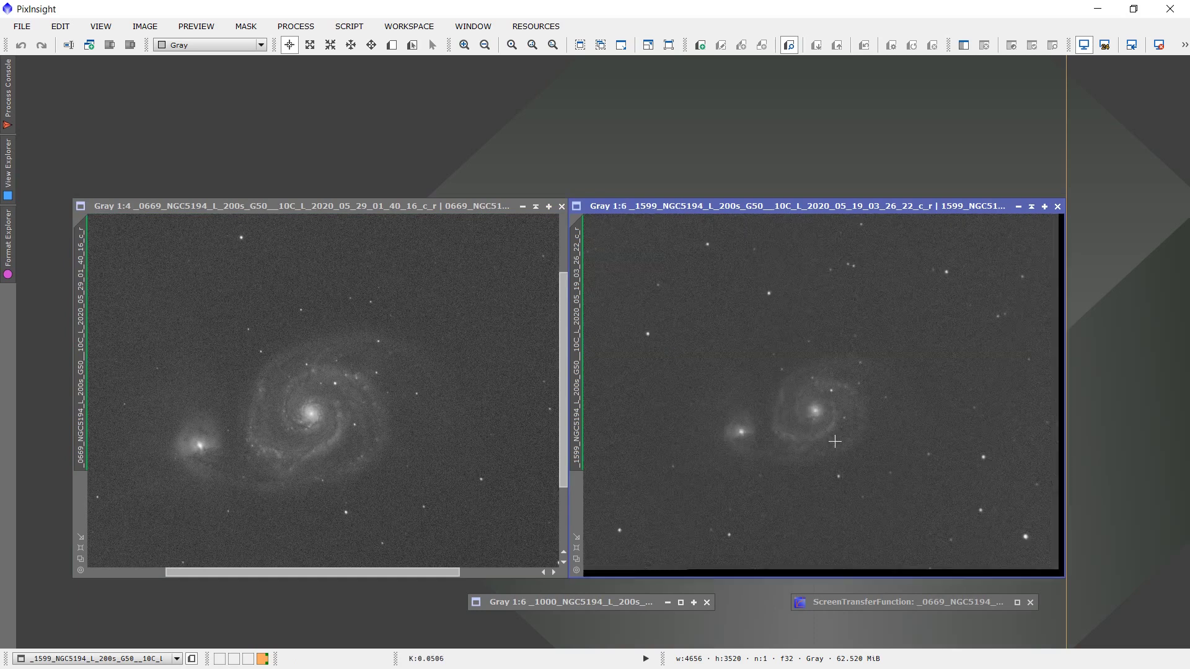
{"action": "scroll", "coordinate": [353, 406], "scroll_direction": "down", "scroll_amount": 2}
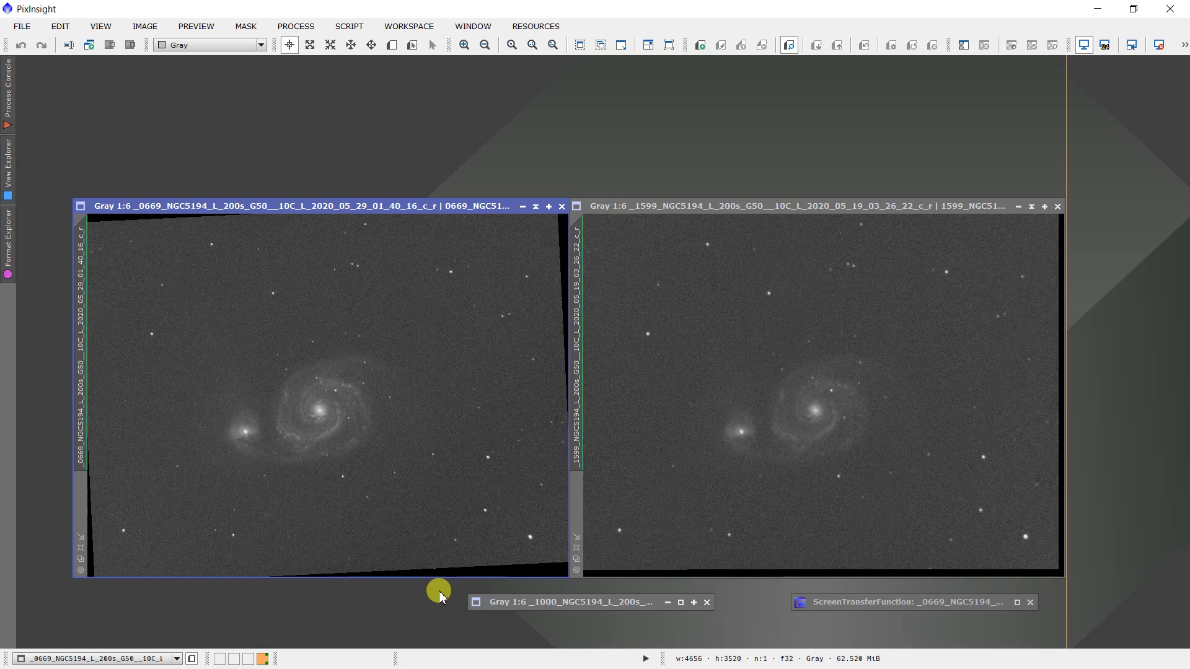
Step: Restore the 1000 luminance frame and compare its galaxy with the 0669 frame, both at 1:3
{"action": "double_click", "coordinate": [519, 602]}
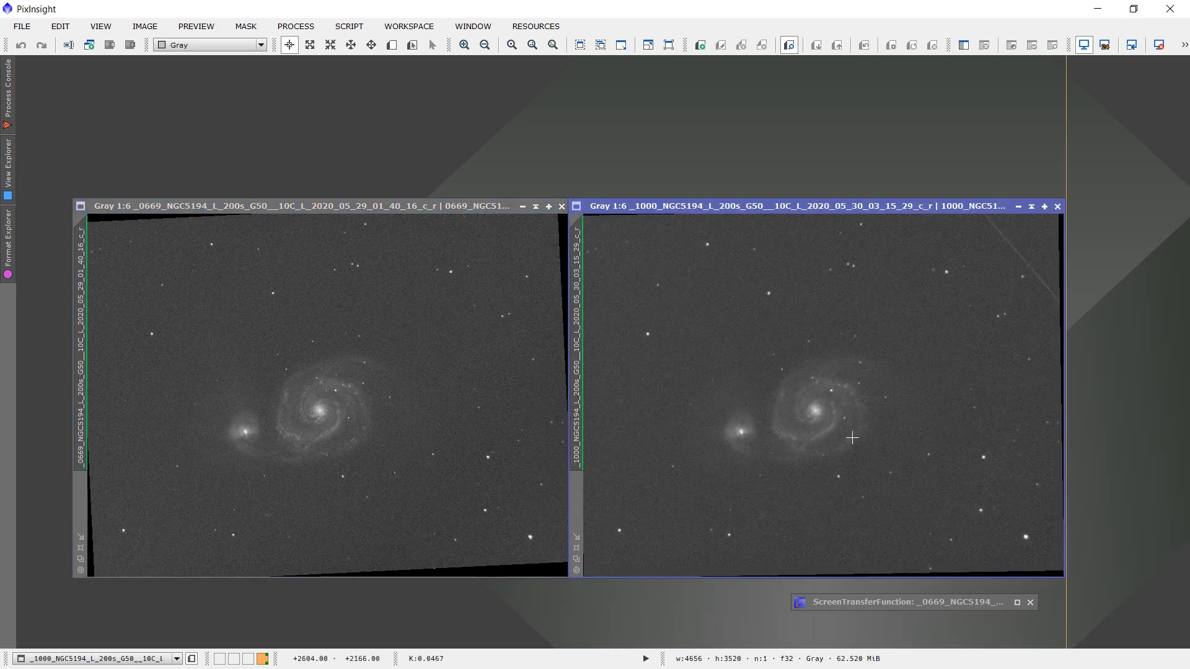
{"action": "scroll", "coordinate": [843, 438], "scroll_direction": "up", "scroll_amount": 2}
{"action": "scroll", "coordinate": [844, 438], "scroll_direction": "up", "scroll_amount": 1}
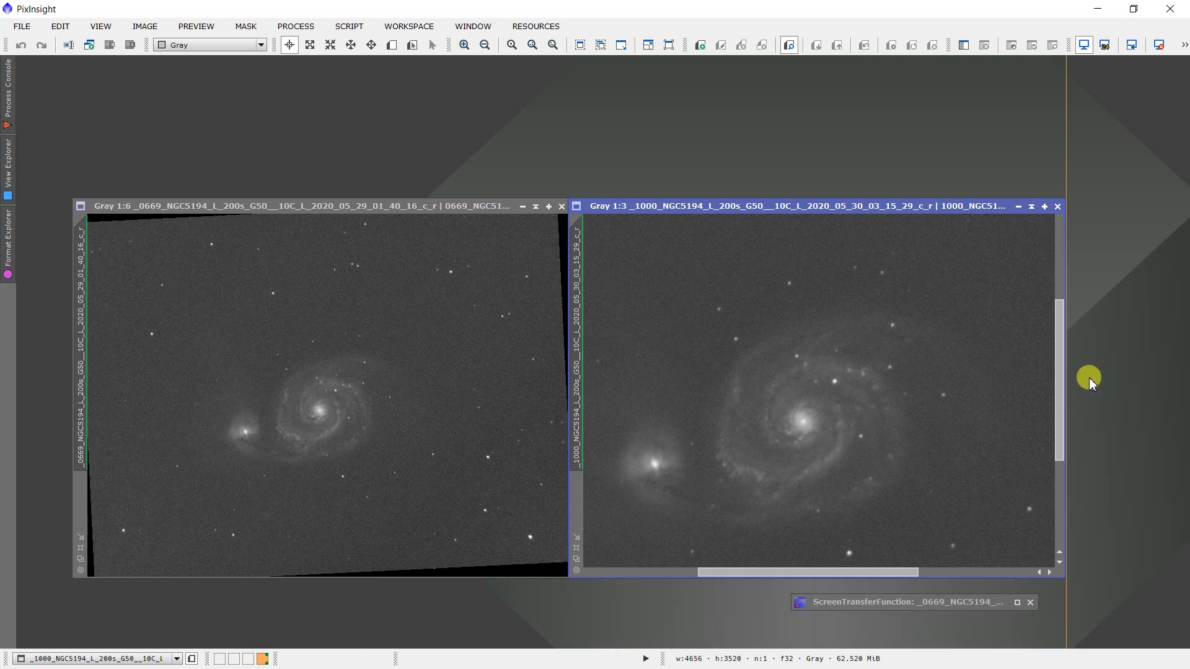
{"action": "left_click_drag", "start_coordinate": [1060, 367], "coordinate": [1060, 381]}
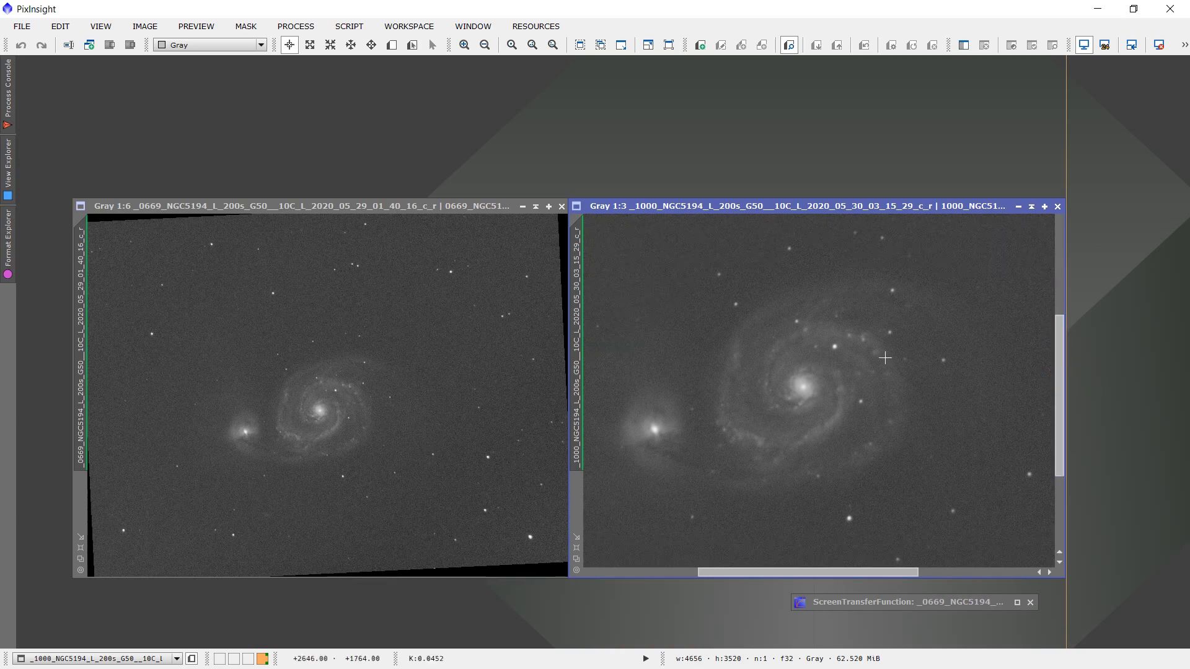
{"action": "left_click", "coordinate": [385, 205]}
{"action": "scroll", "coordinate": [377, 392], "scroll_direction": "up", "scroll_amount": 3}
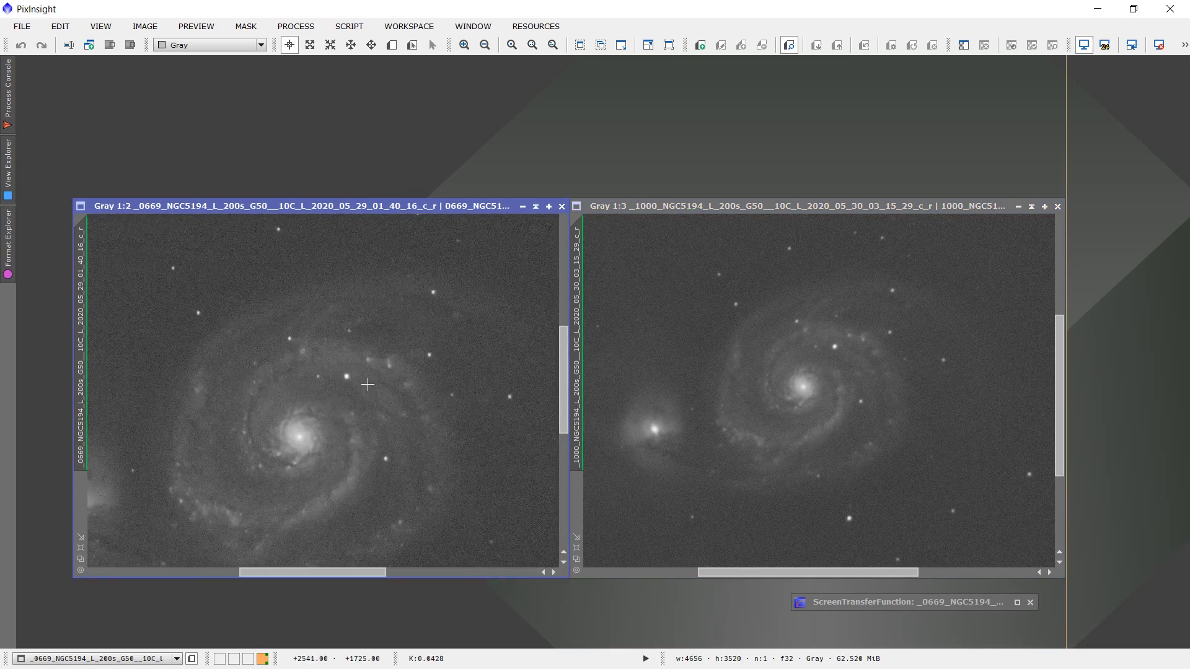
{"action": "left_click", "coordinate": [578, 375]}
{"action": "scroll", "coordinate": [563, 375], "scroll_direction": "down", "scroll_amount": 1}
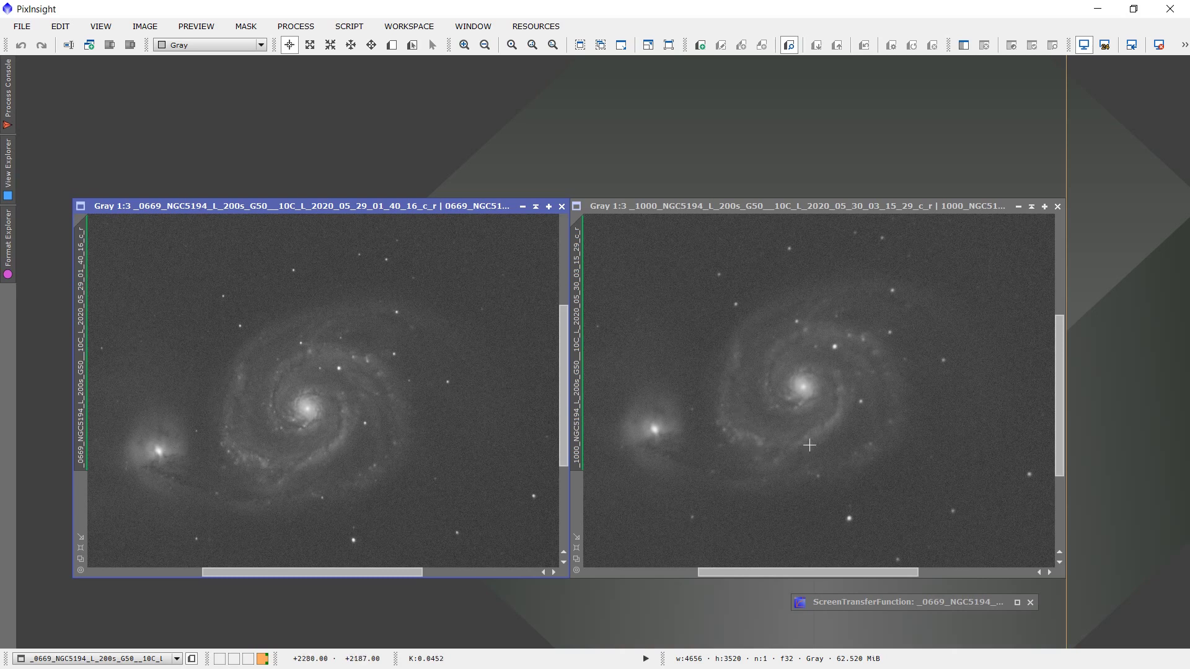
Step: Move the 1000 frame over the 0669 frame, compare it with the 1599 frame at 1:3, and move it back
{"action": "left_click_drag", "start_coordinate": [754, 211], "coordinate": [251, 211]}
{"action": "left_click", "coordinate": [860, 430]}
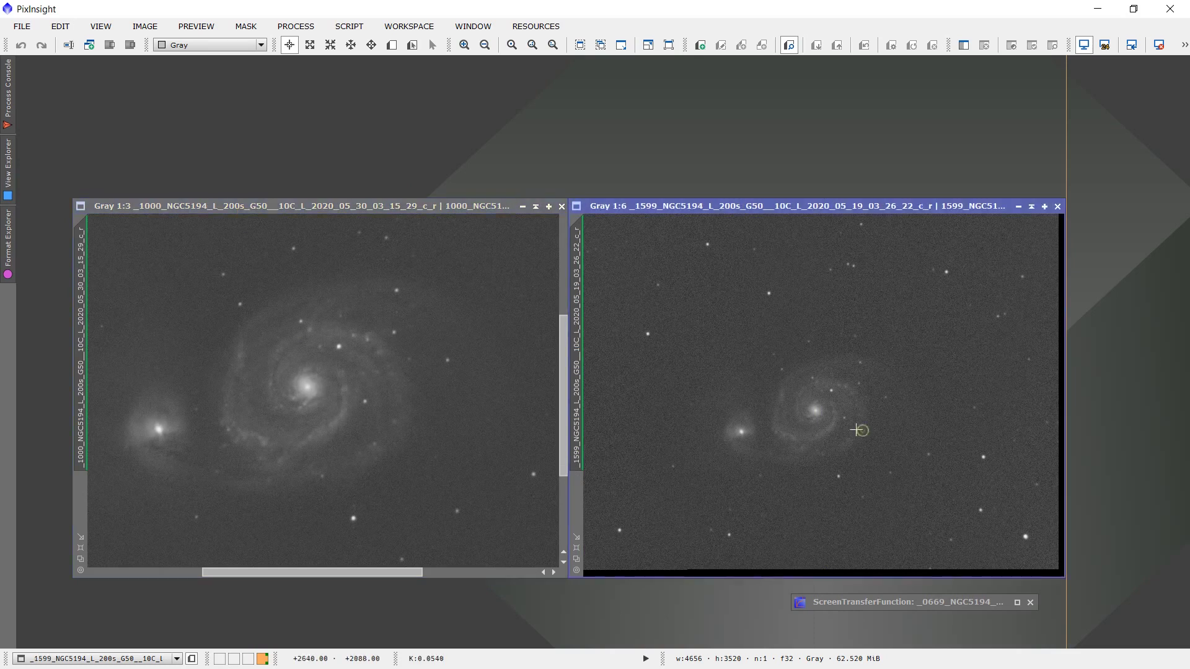
{"action": "scroll", "coordinate": [853, 430], "scroll_direction": "up", "scroll_amount": 3}
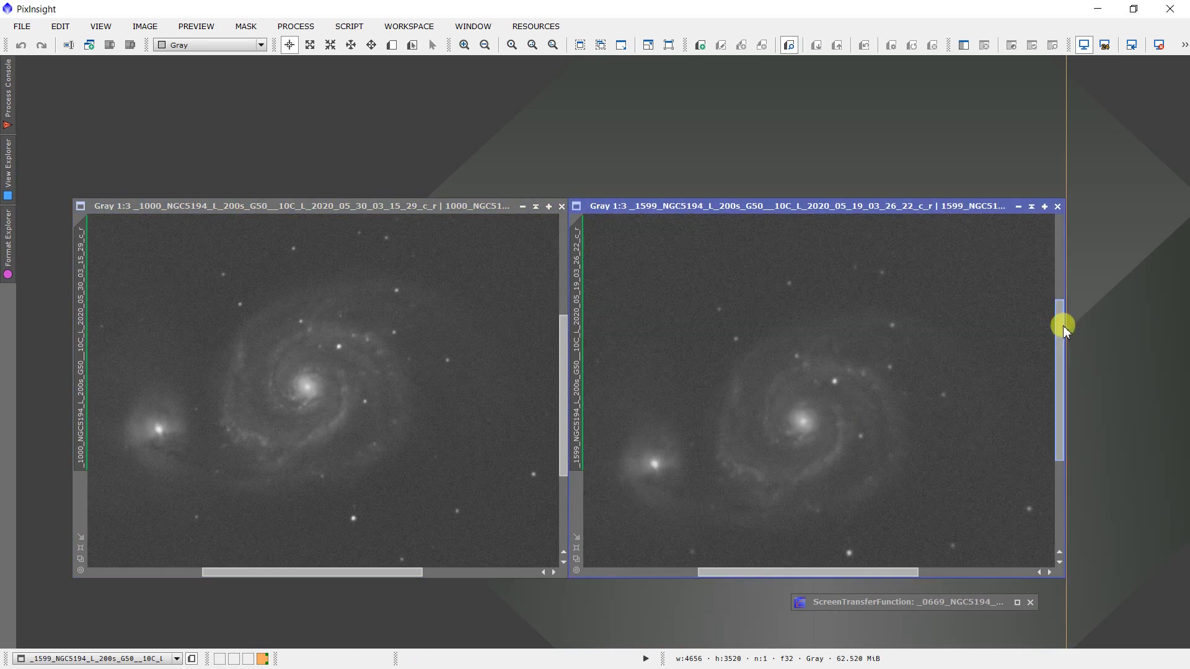
{"action": "left_click_drag", "start_coordinate": [1061, 324], "coordinate": [1060, 344]}
{"action": "left_click_drag", "start_coordinate": [368, 206], "coordinate": [863, 207]}
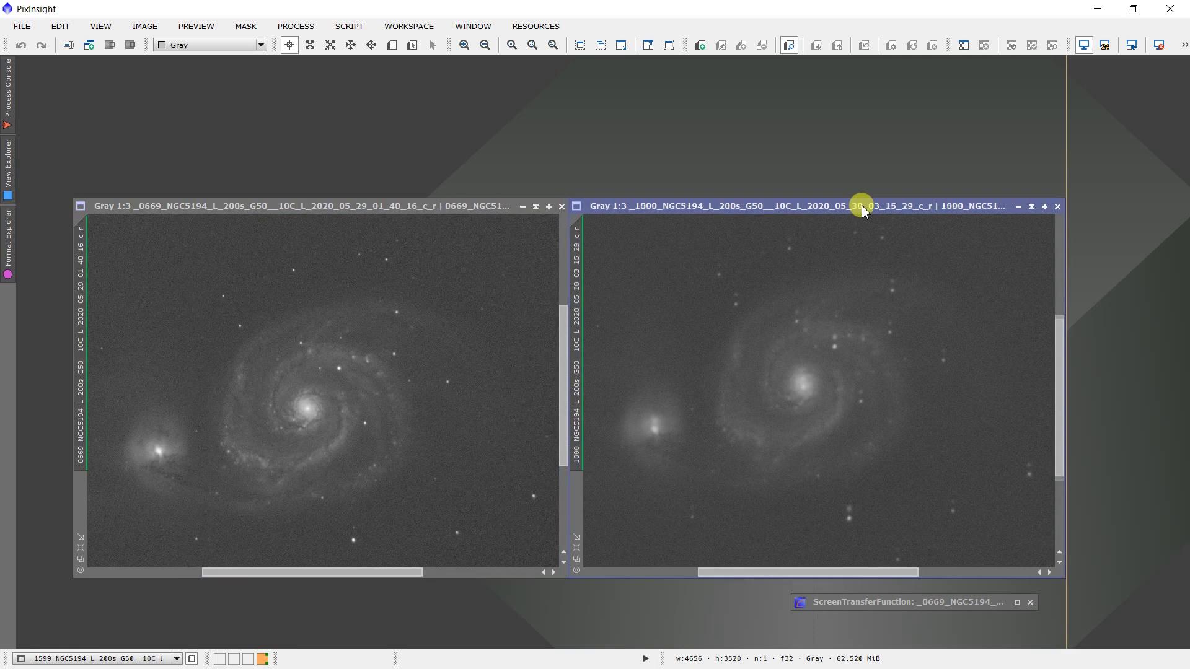
Step: Collapse the 1000, 0669 and 1599 frame windows to reveal the M51_L_767 and M51_L_673 images
{"action": "left_click", "coordinate": [1031, 206]}
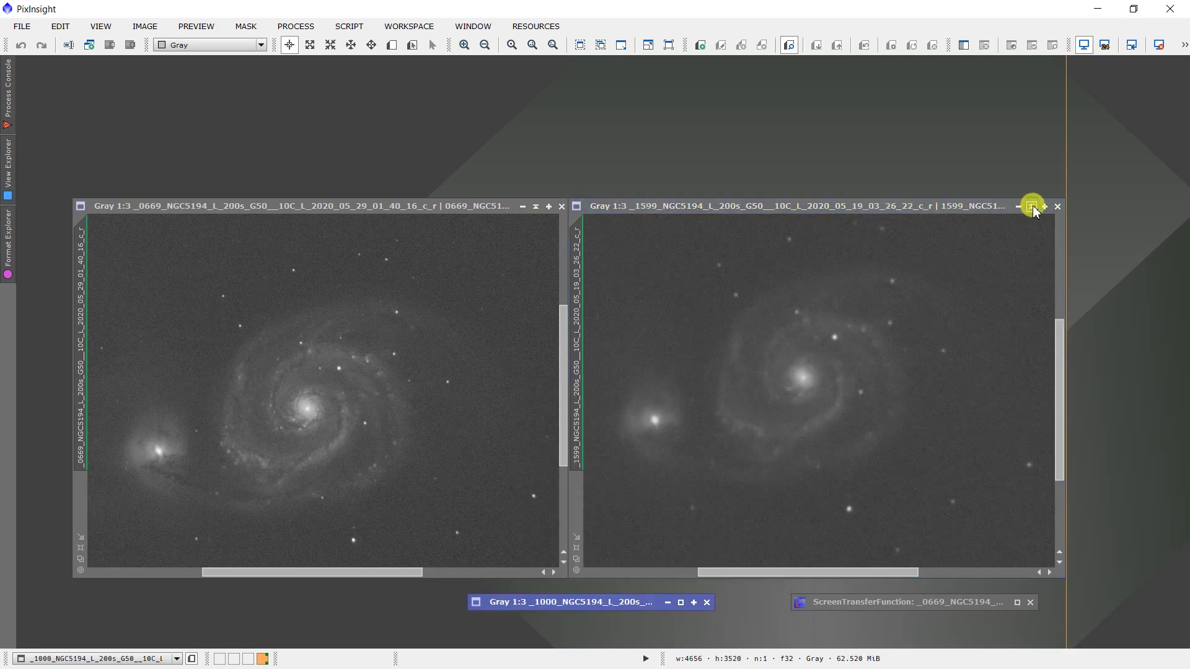
{"action": "left_click", "coordinate": [536, 206]}
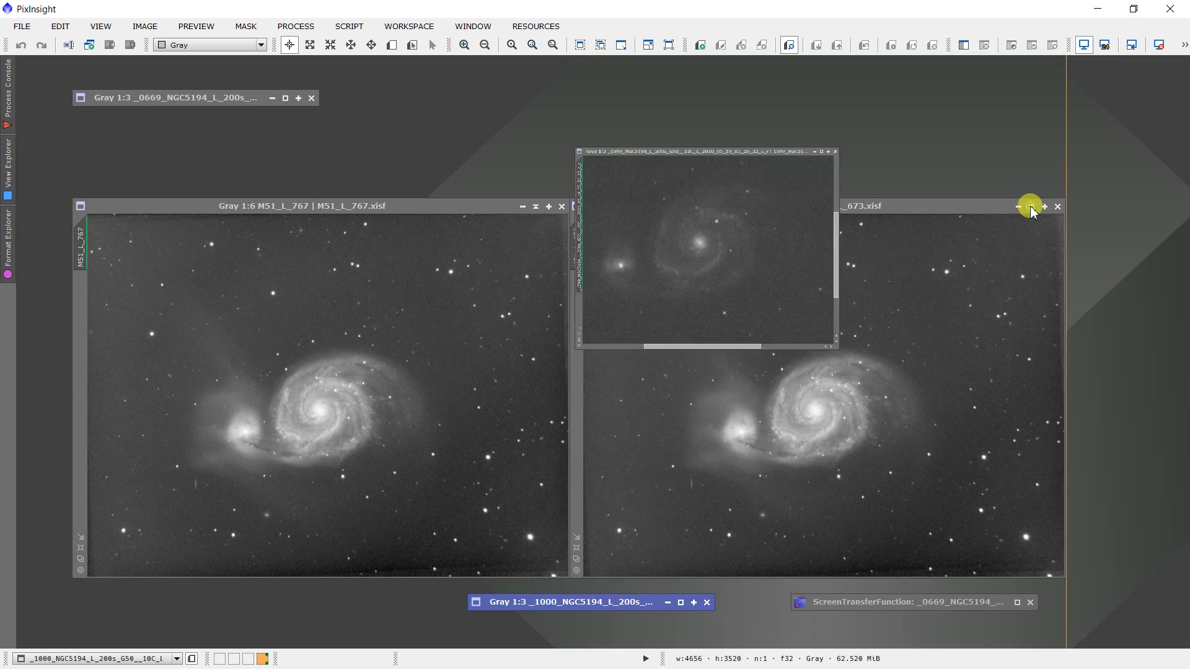
{"action": "left_click", "coordinate": [1032, 207]}
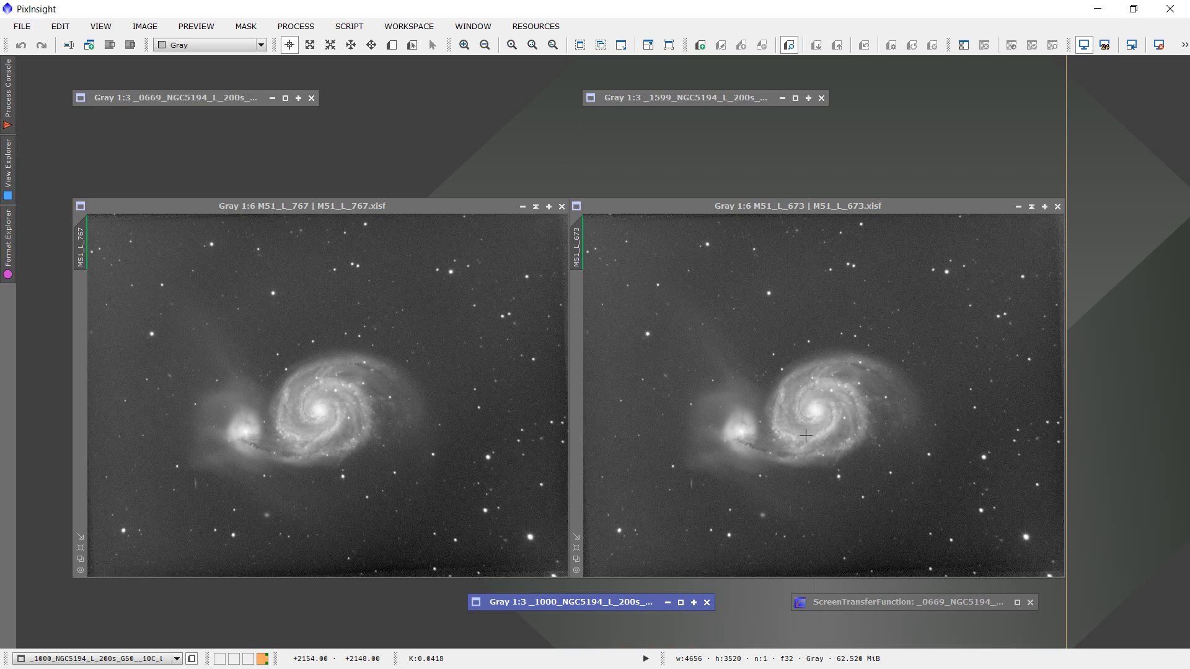
Step: Compare the spiral galaxy in M51_L_767 and M51_L_673 side by side at 1:2
{"action": "left_click", "coordinate": [312, 455]}
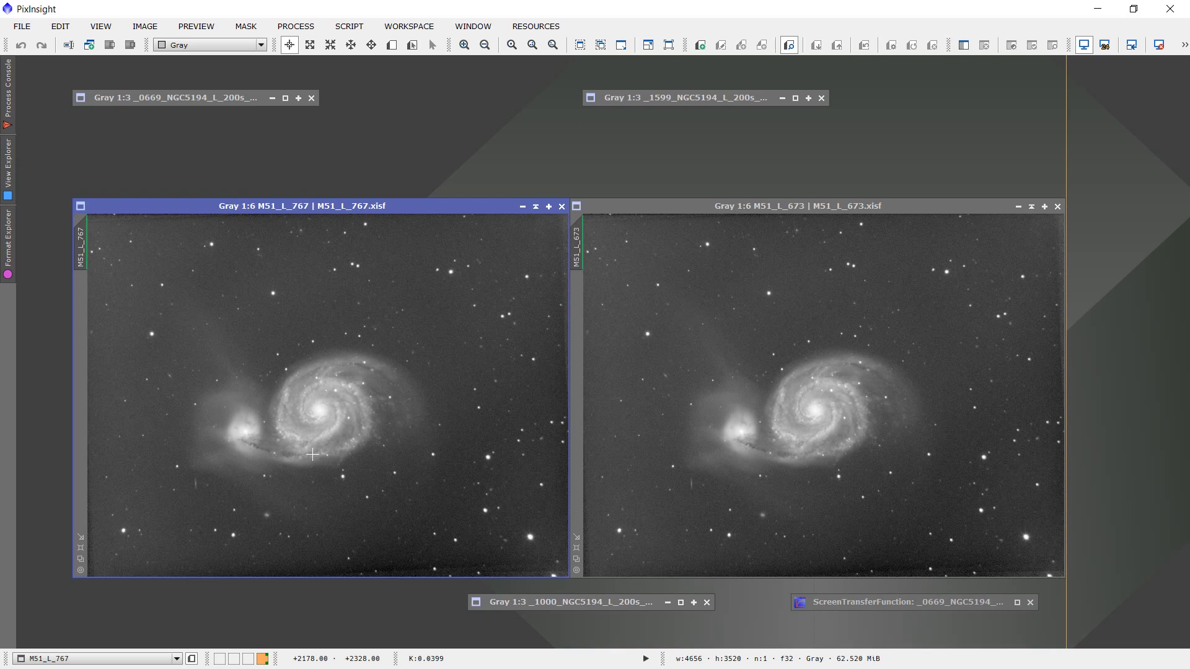
{"action": "scroll", "coordinate": [312, 455], "scroll_direction": "up", "scroll_amount": 3}
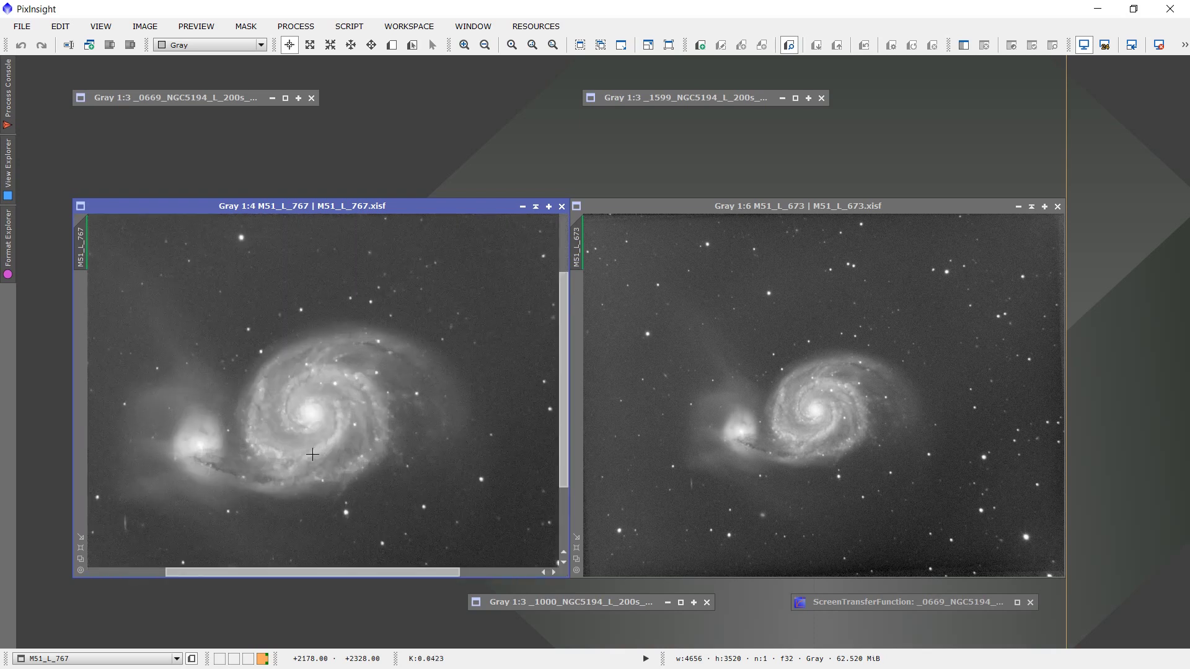
{"action": "scroll", "coordinate": [322, 396], "scroll_direction": "up", "scroll_amount": 1}
{"action": "left_click", "coordinate": [742, 437]}
{"action": "scroll", "coordinate": [839, 437], "scroll_direction": "up", "scroll_amount": 4}
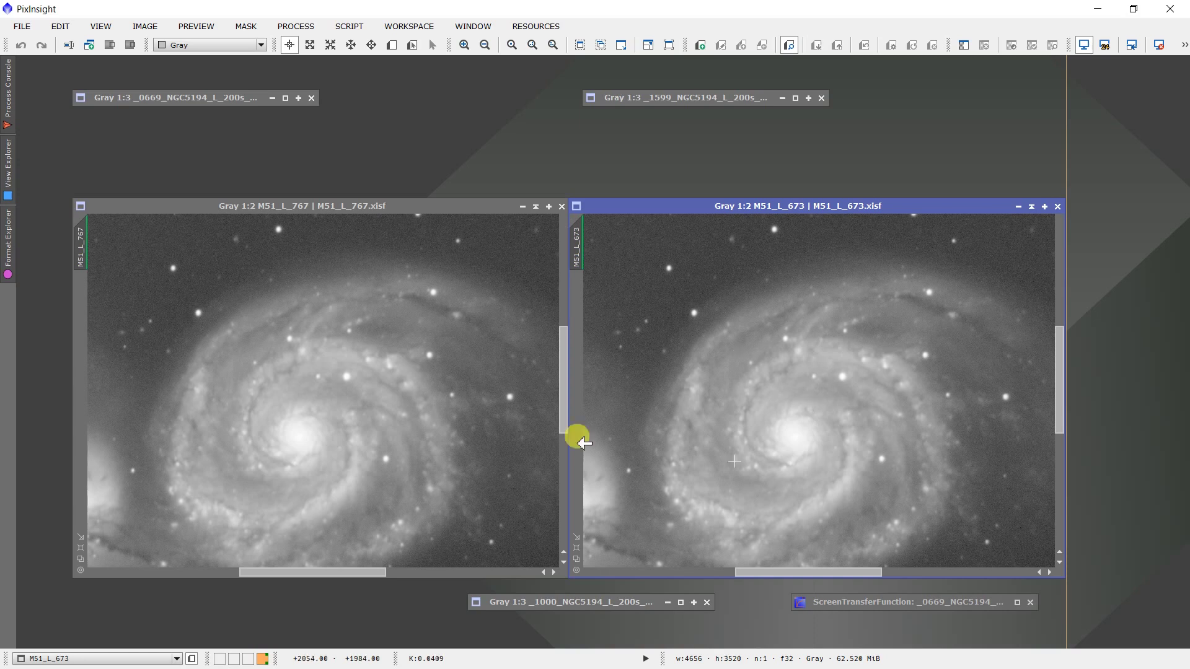
Step: Collapse the M51_L_767 and M51_L_673 windows to reveal the M51_Final_v2 and M51_Final_v3 colour images
{"action": "left_click", "coordinate": [537, 207]}
{"action": "left_click", "coordinate": [551, 210]}
{"action": "left_click", "coordinate": [536, 207]}
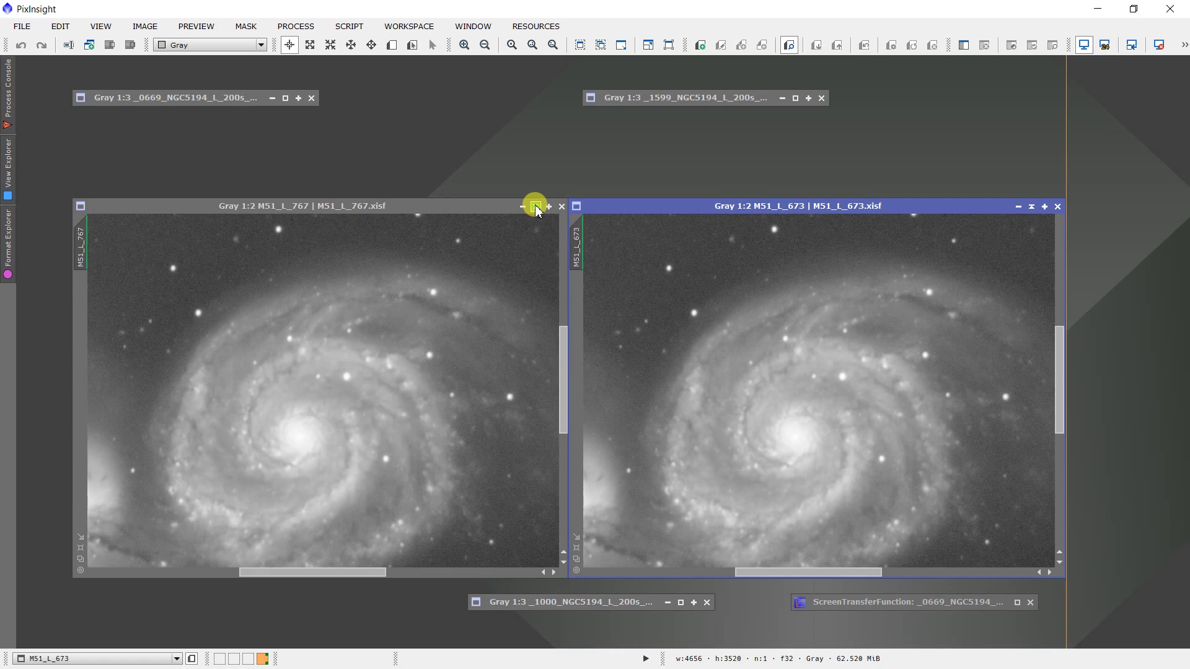
{"action": "left_click", "coordinate": [1032, 207]}
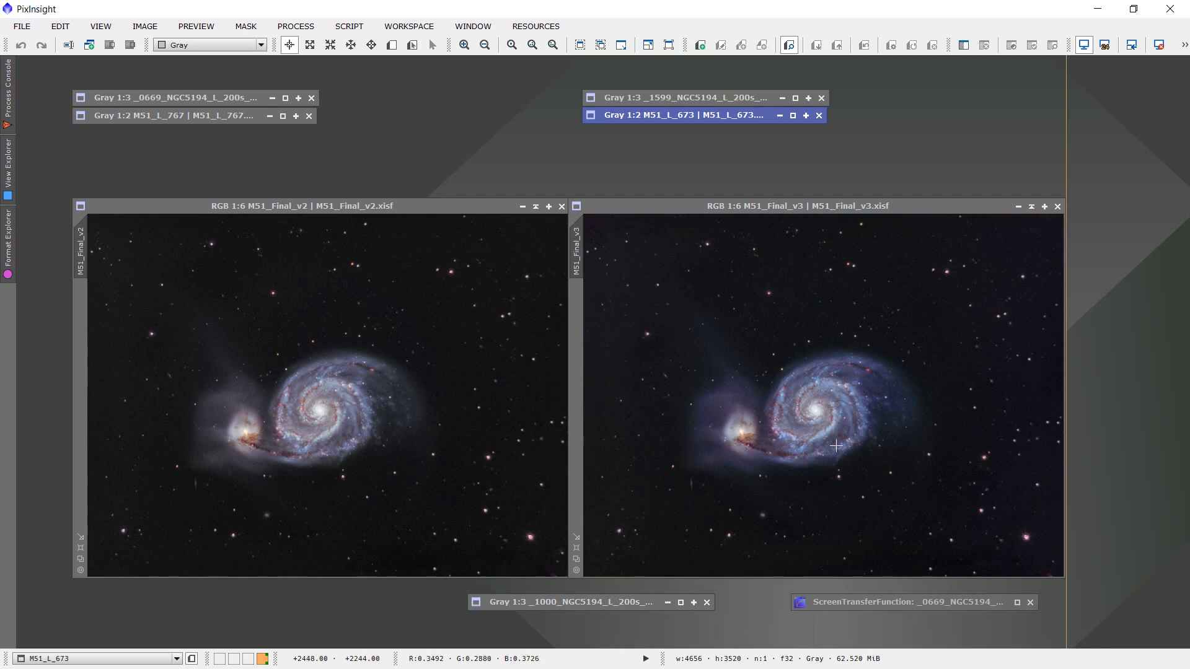
Step: Compare the spiral galaxy's colour and detail in M51_Final_v3 and M51_Final_v2 at 1:2
{"action": "left_click", "coordinate": [838, 408]}
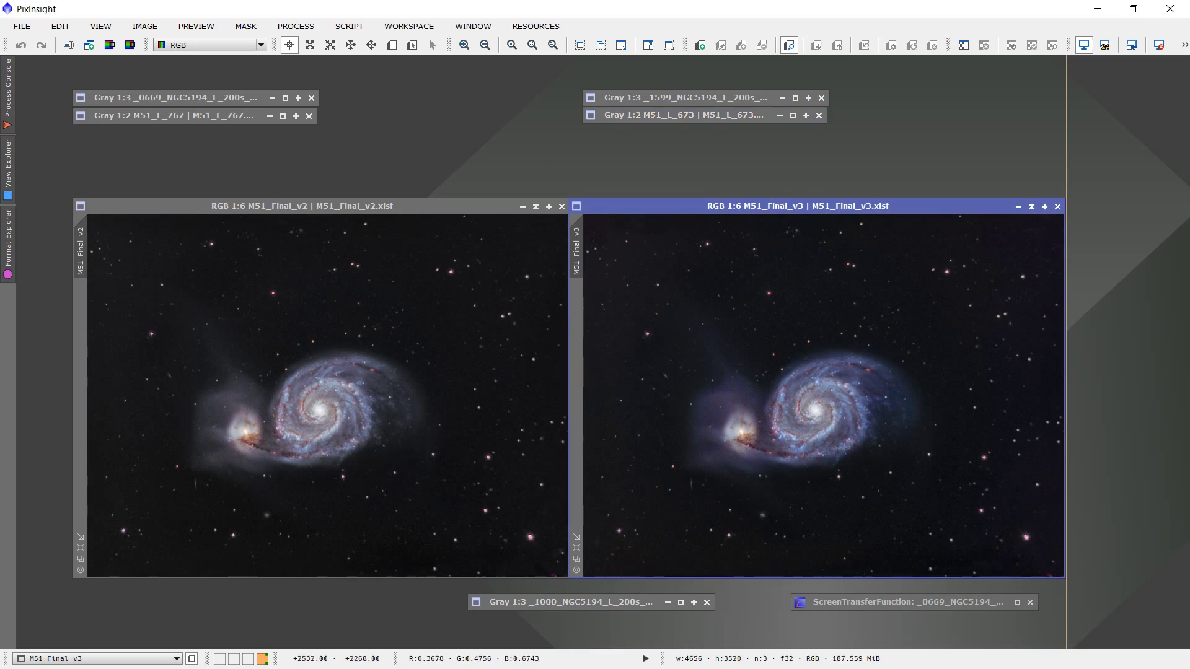
{"action": "scroll", "coordinate": [825, 445], "scroll_direction": "up", "scroll_amount": 3}
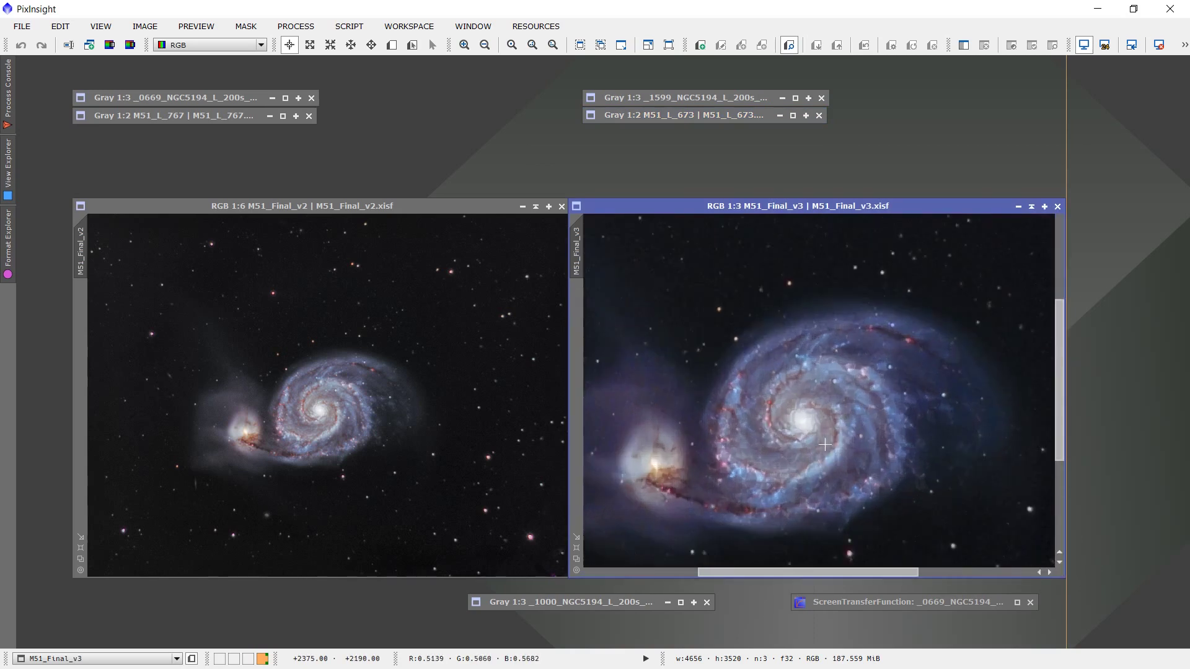
{"action": "scroll", "coordinate": [825, 445], "scroll_direction": "up", "scroll_amount": 1}
{"action": "left_click", "coordinate": [452, 403]}
{"action": "scroll", "coordinate": [332, 457], "scroll_direction": "up", "scroll_amount": 3}
{"action": "scroll", "coordinate": [333, 456], "scroll_direction": "up", "scroll_amount": 1}
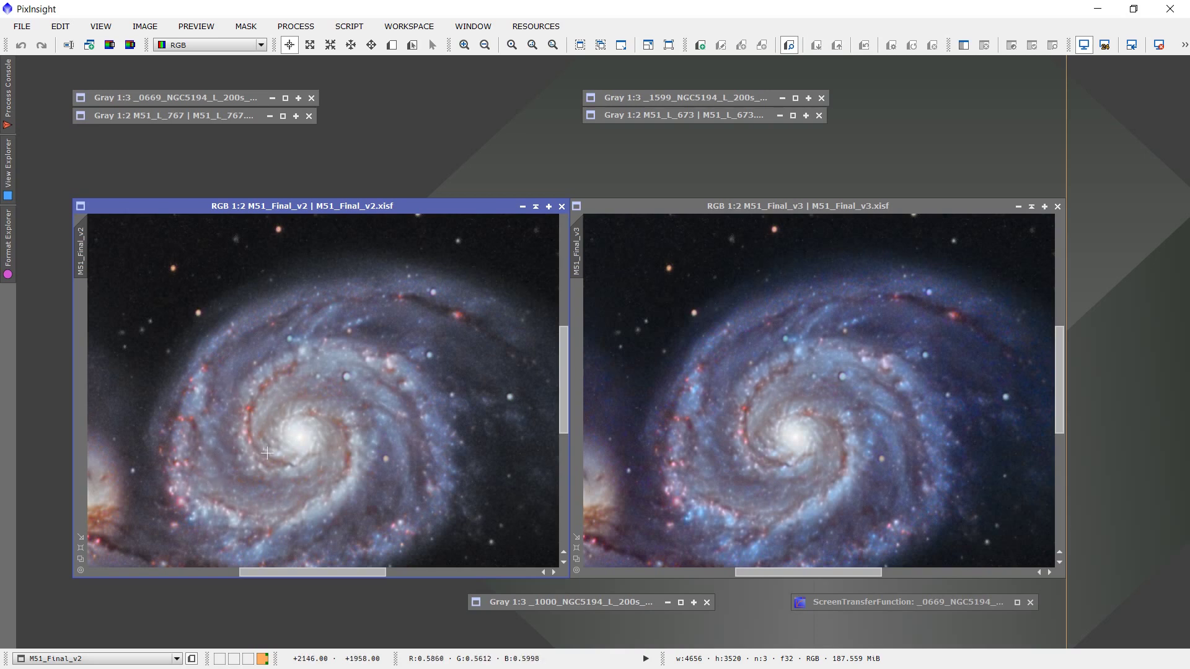
Step: Examine the companion galaxy and its dust lane in M51_Final_v2 and M51_Final_v3 side by side at 1:1
{"action": "left_click_drag", "start_coordinate": [560, 361], "coordinate": [564, 380]}
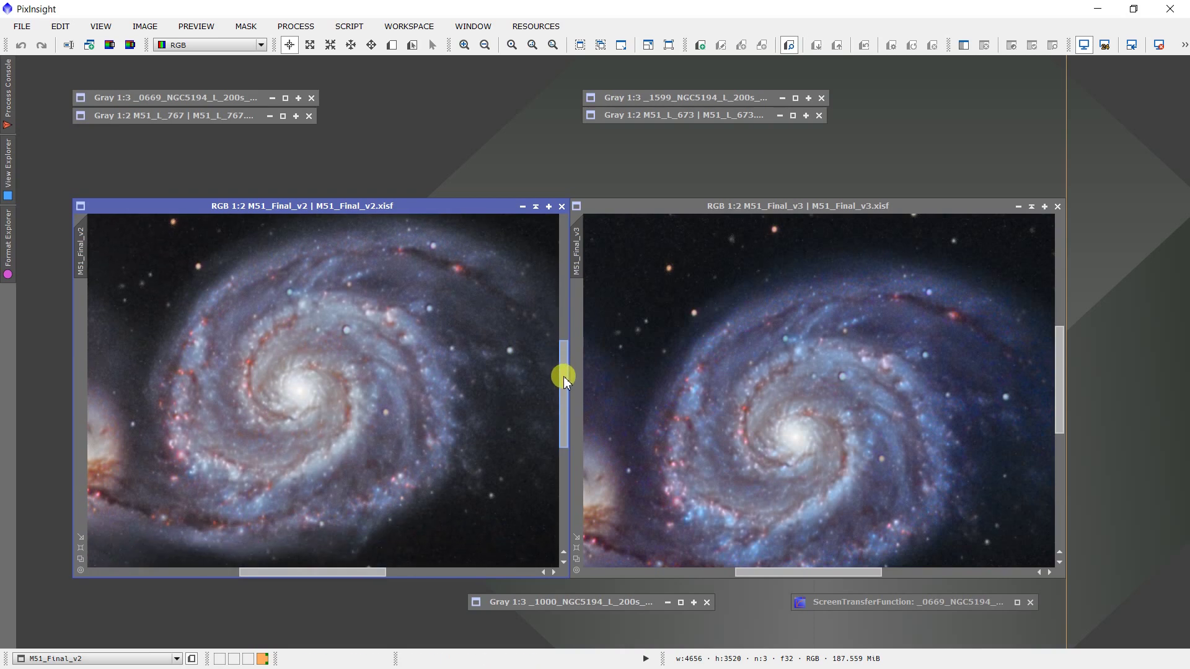
{"action": "left_click_drag", "start_coordinate": [270, 571], "coordinate": [83, 568]}
{"action": "scroll", "coordinate": [398, 455], "scroll_direction": "up", "scroll_amount": 1}
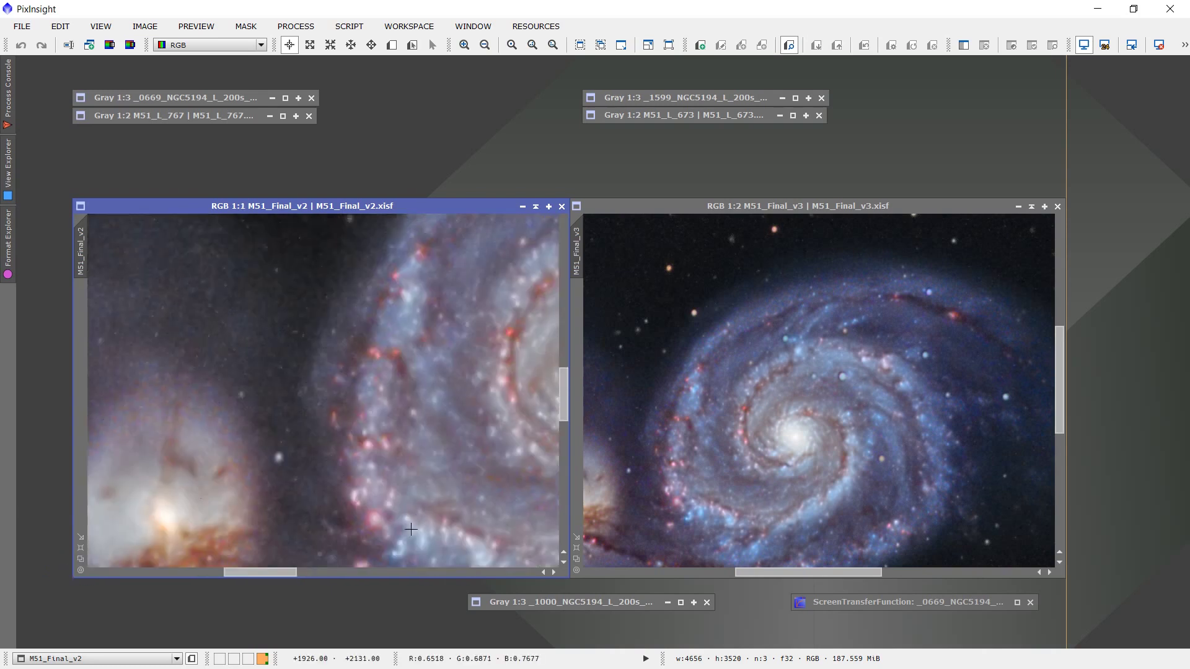
{"action": "left_click_drag", "start_coordinate": [266, 570], "coordinate": [245, 572]}
{"action": "left_click_drag", "start_coordinate": [564, 393], "coordinate": [560, 425]}
{"action": "left_click", "coordinate": [571, 565]}
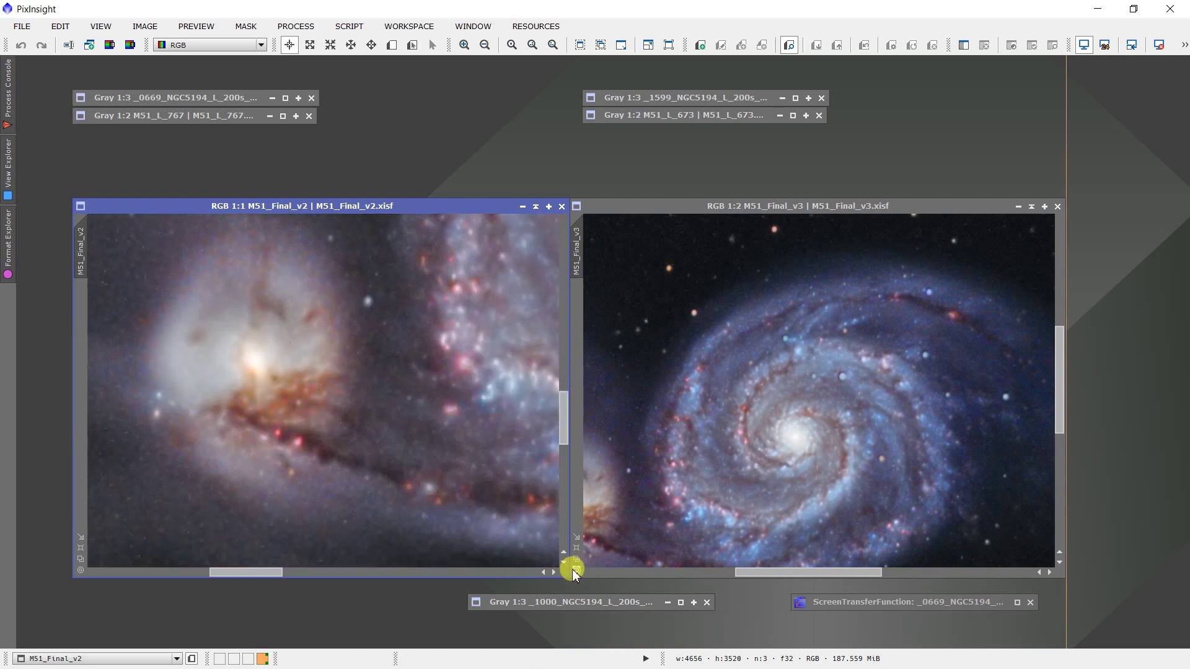
{"action": "left_click_drag", "start_coordinate": [1060, 380], "coordinate": [1059, 419]}
{"action": "left_click_drag", "start_coordinate": [792, 571], "coordinate": [730, 575]}
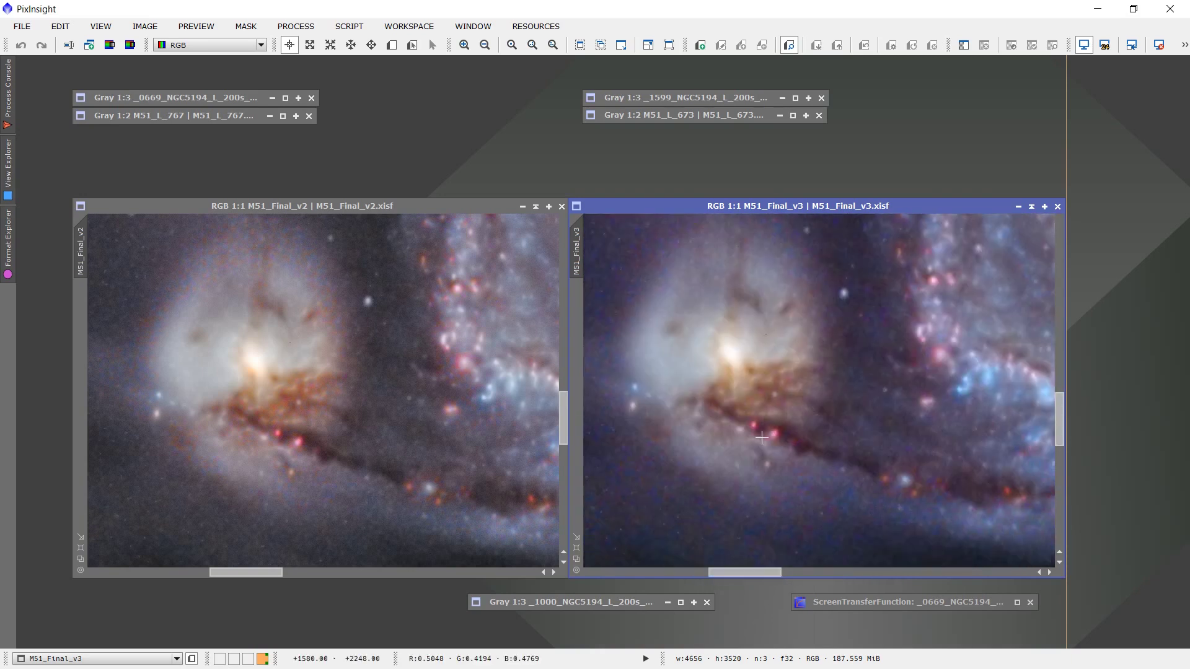